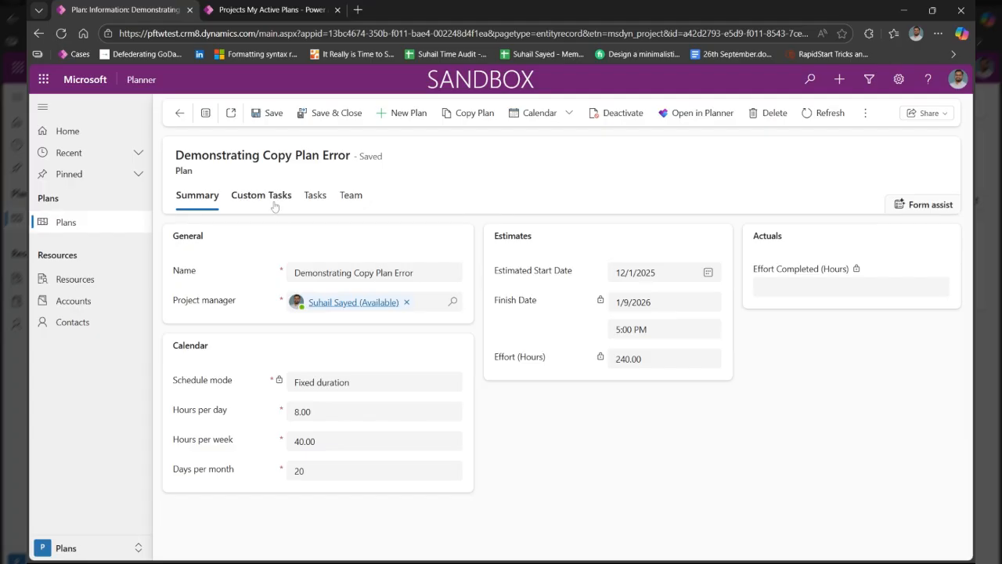
Review the Demonstrating Copy Plan Error plan's summary details and its task dates
{"action": "left_click", "coordinate": [316, 197]}
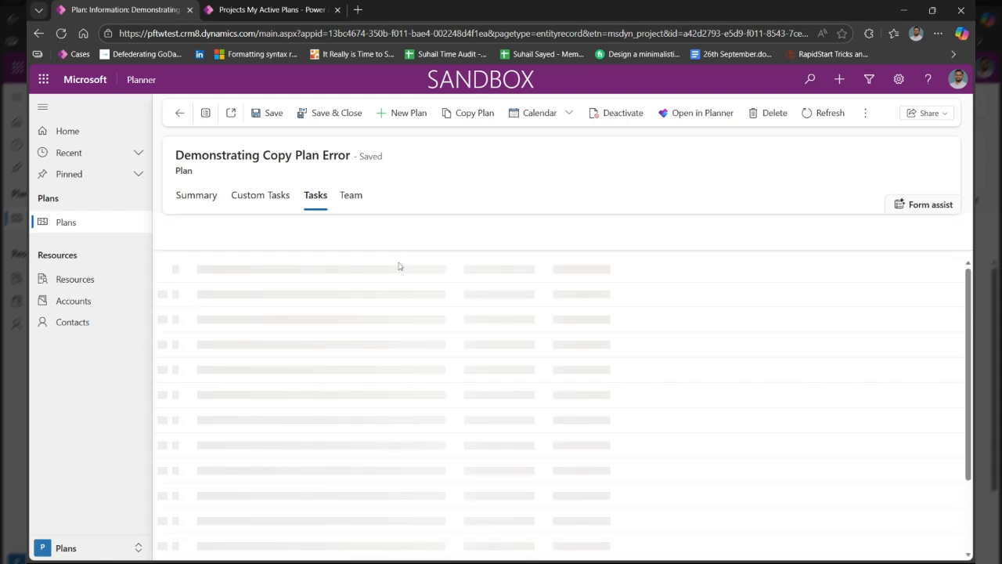
{"action": "left_click", "coordinate": [203, 203]}
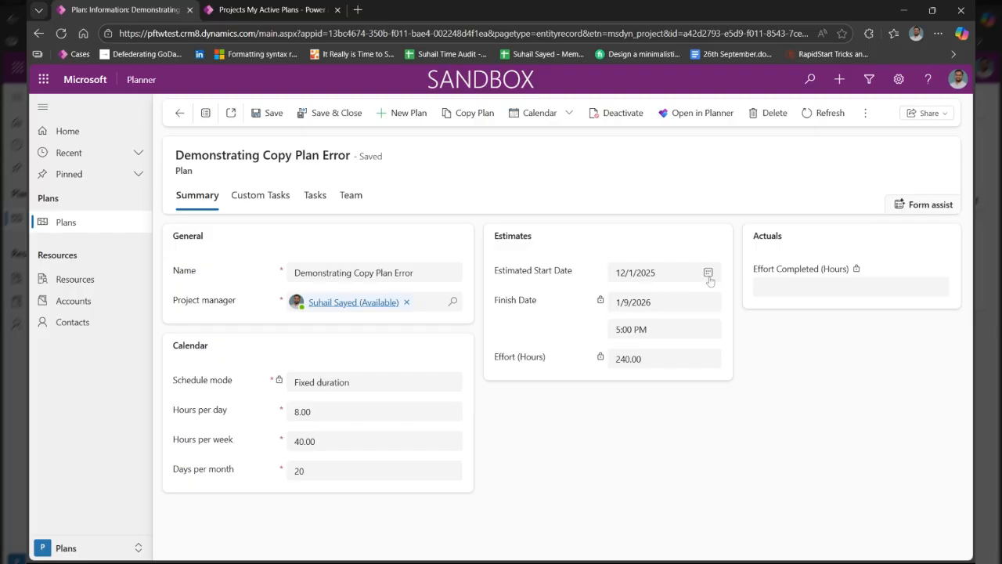
{"action": "left_click", "coordinate": [315, 204]}
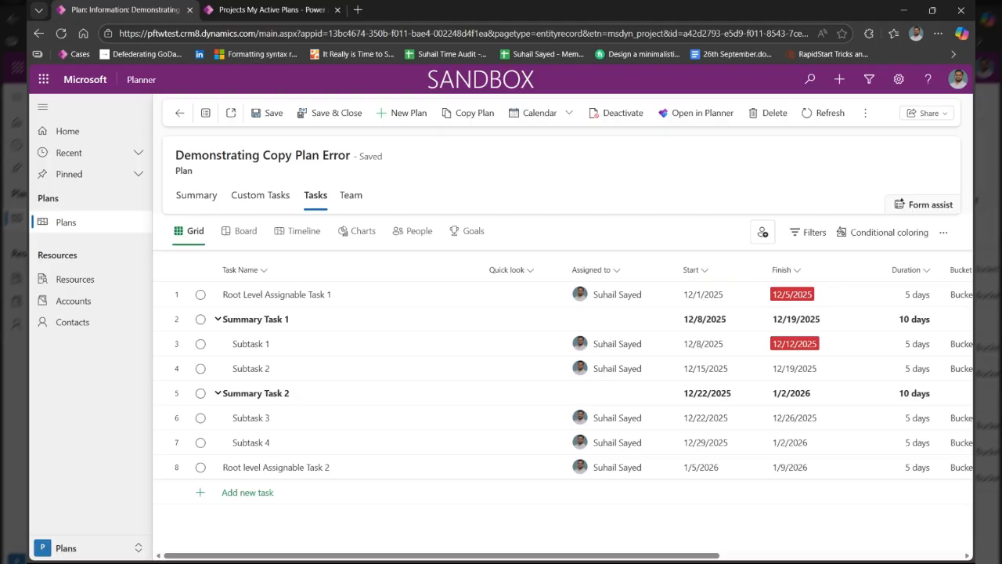
Set the plan's estimated start date to 12/2/2025 in its summary details and save the plan
{"action": "left_click", "coordinate": [188, 195]}
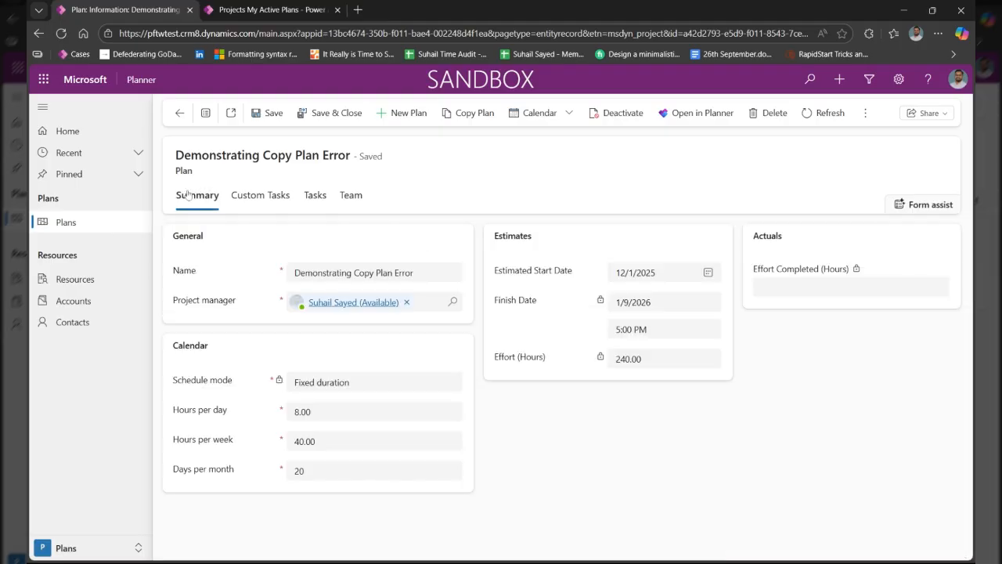
{"action": "left_click", "coordinate": [708, 273]}
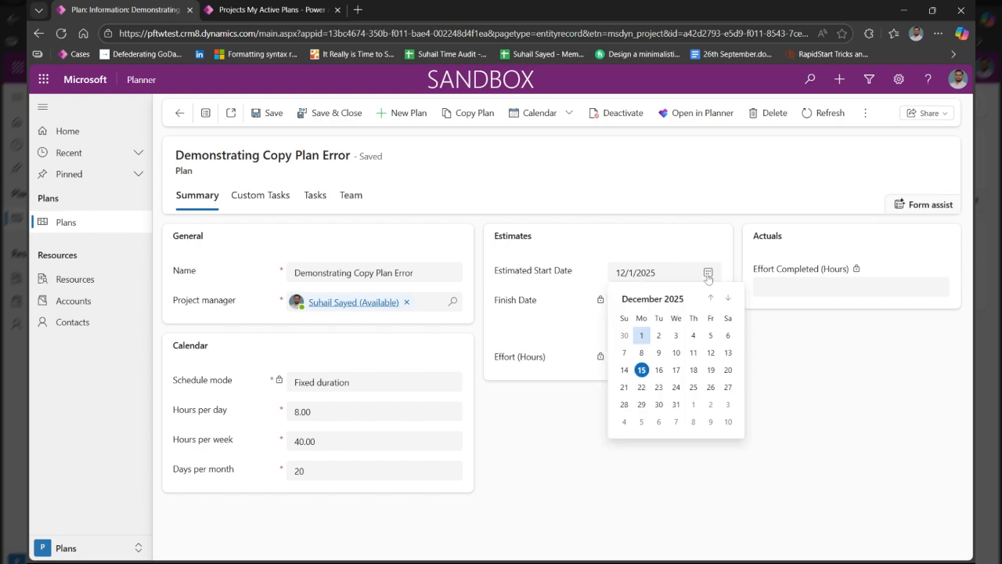
{"action": "left_click", "coordinate": [659, 336]}
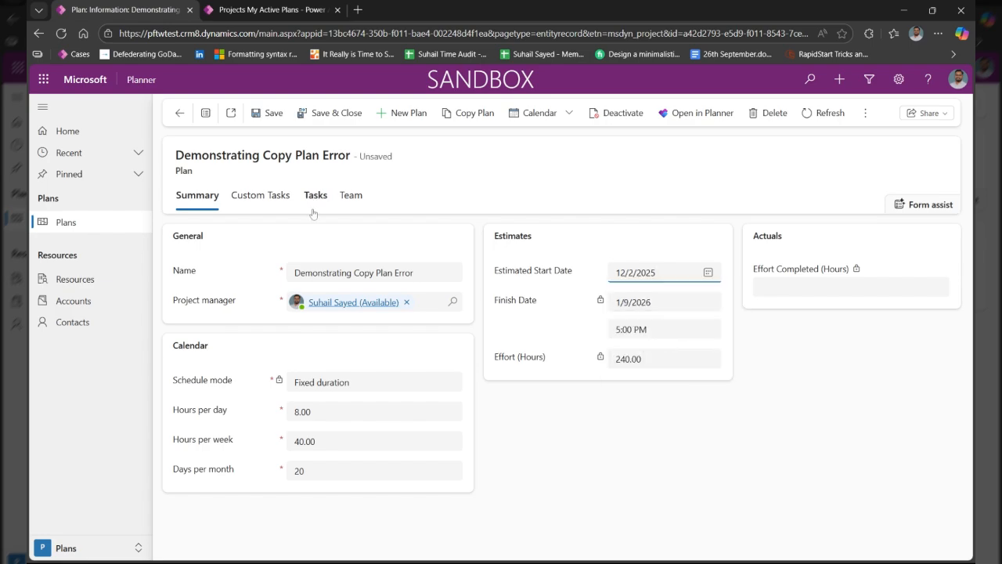
{"action": "left_click", "coordinate": [271, 115]}
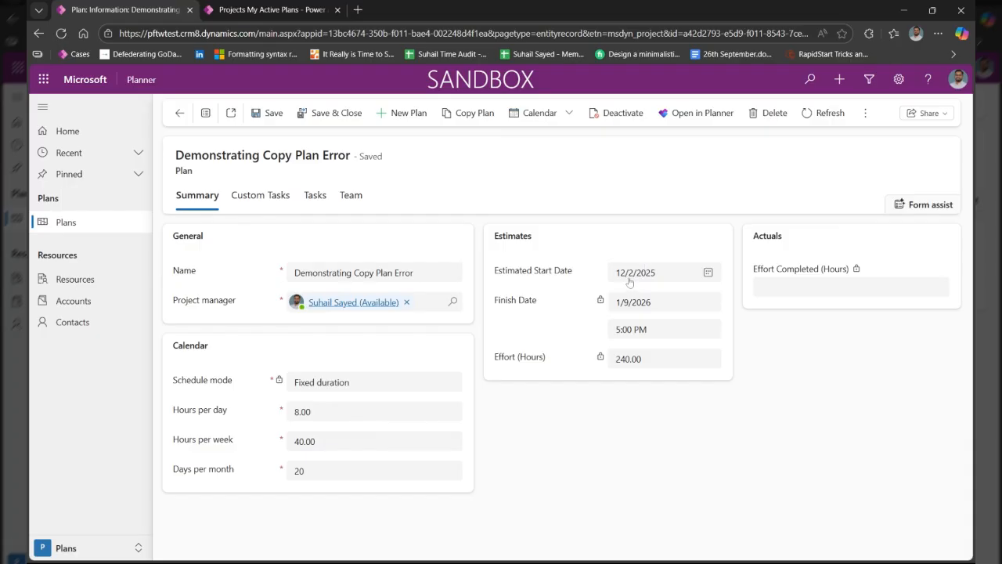
Check the original plan's task dates, copy the plan, and display the copy's tasks
{"action": "left_click", "coordinate": [323, 194]}
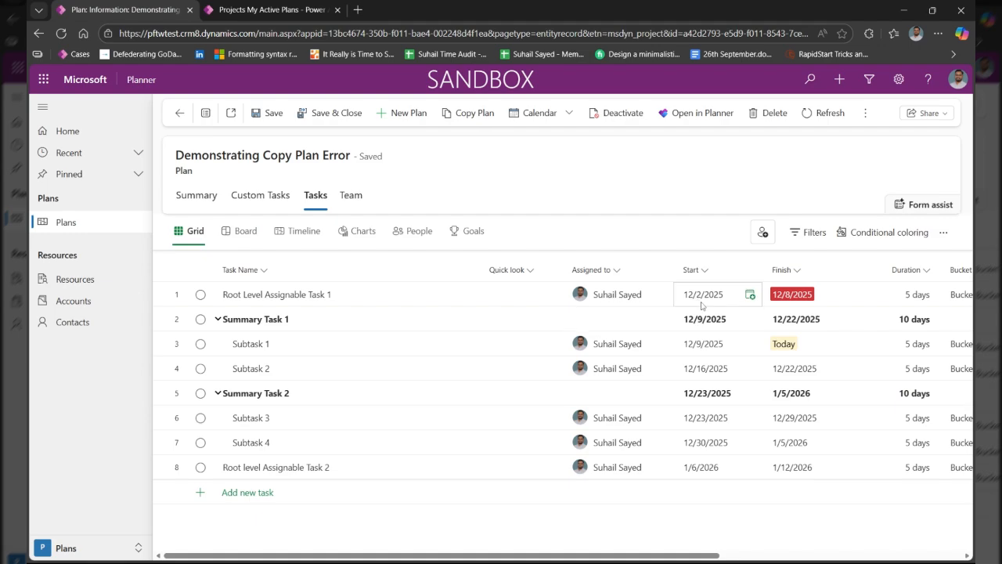
{"action": "left_click", "coordinate": [476, 114]}
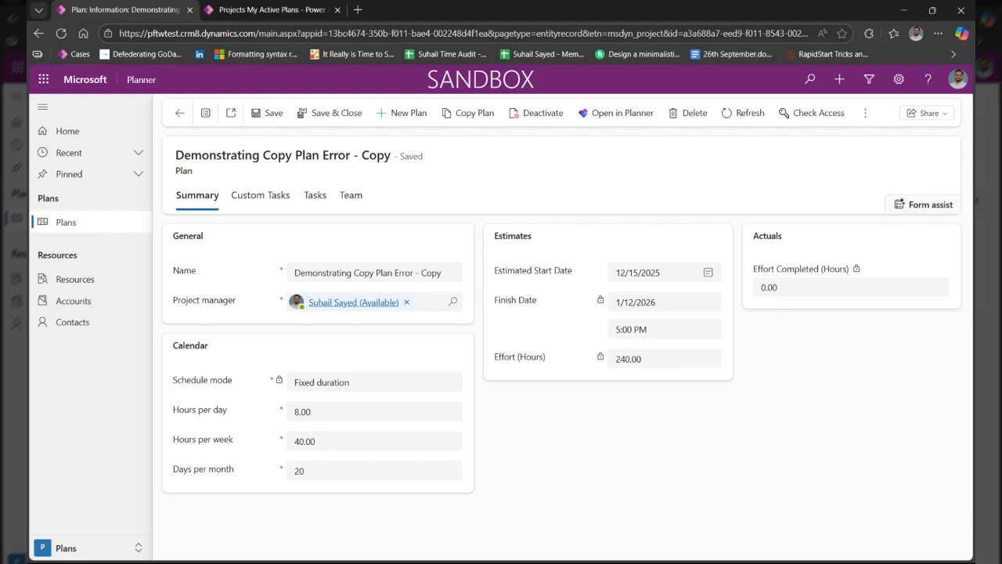
{"action": "left_click", "coordinate": [315, 196]}
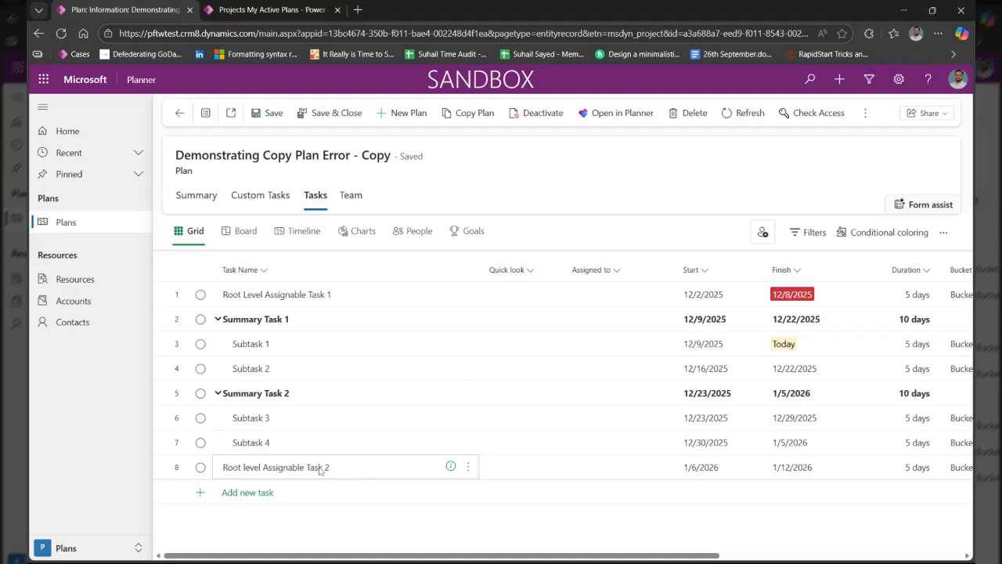
Examine the copied plan's task dates and structure, collapsing and re-expanding Summary Task 1 and Summary Task 2
{"action": "left_click", "coordinate": [702, 475]}
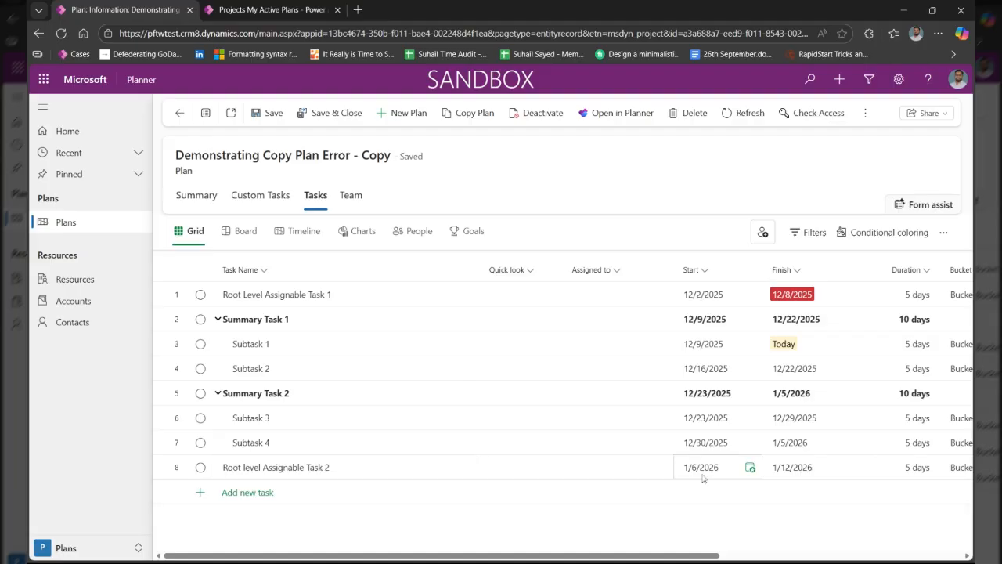
{"action": "left_click", "coordinate": [278, 325]}
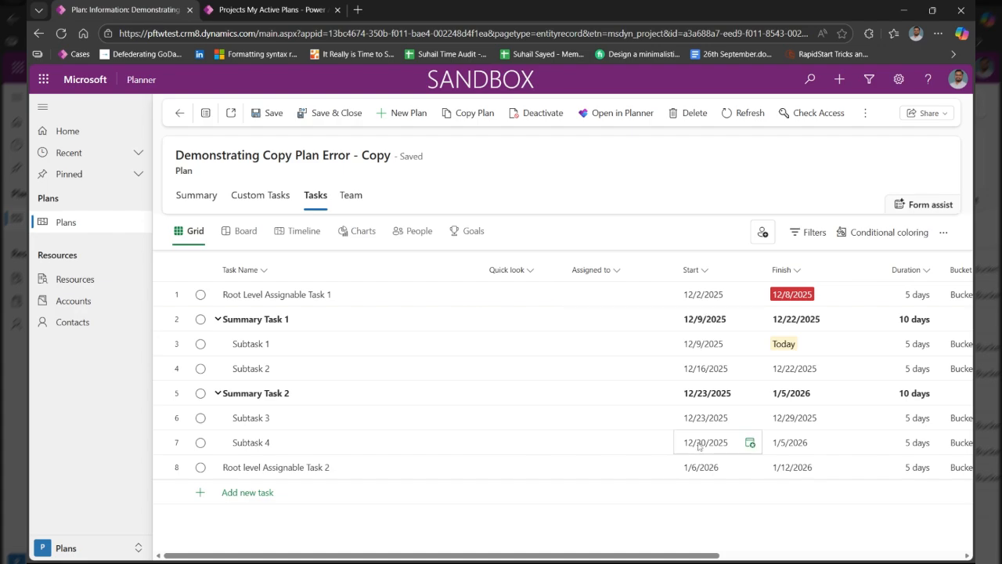
{"action": "left_click", "coordinate": [218, 394]}
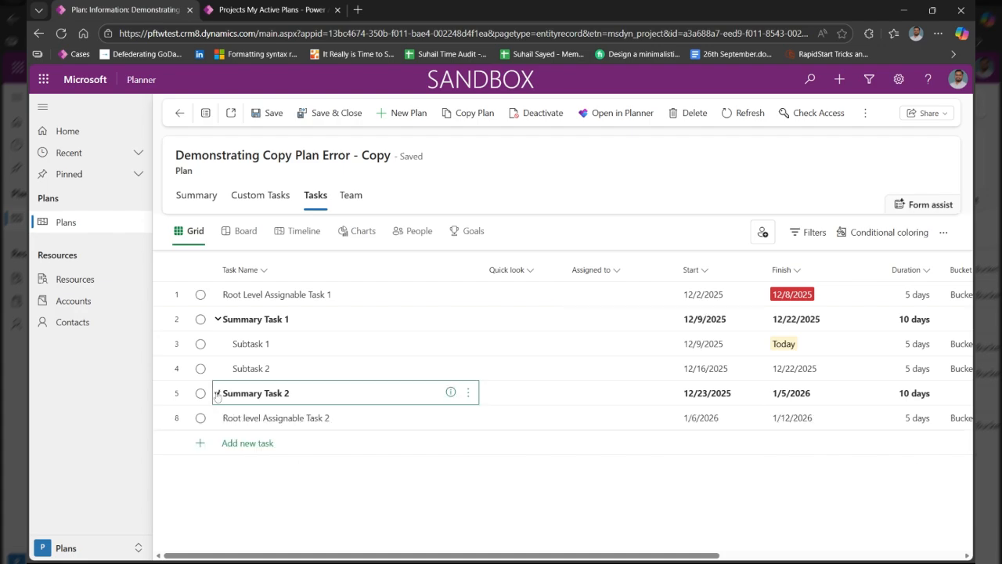
{"action": "left_click", "coordinate": [218, 319]}
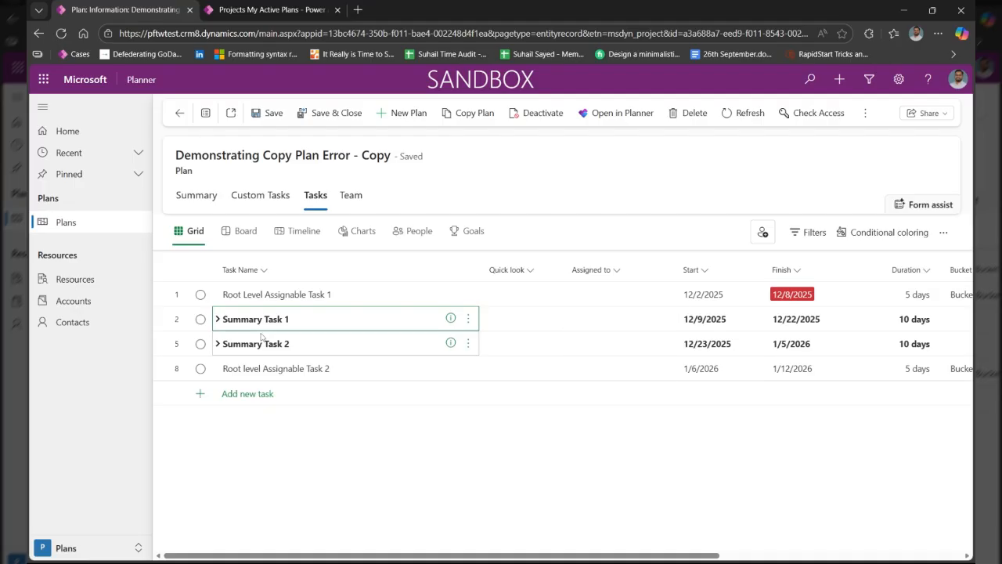
{"action": "left_click", "coordinate": [217, 320]}
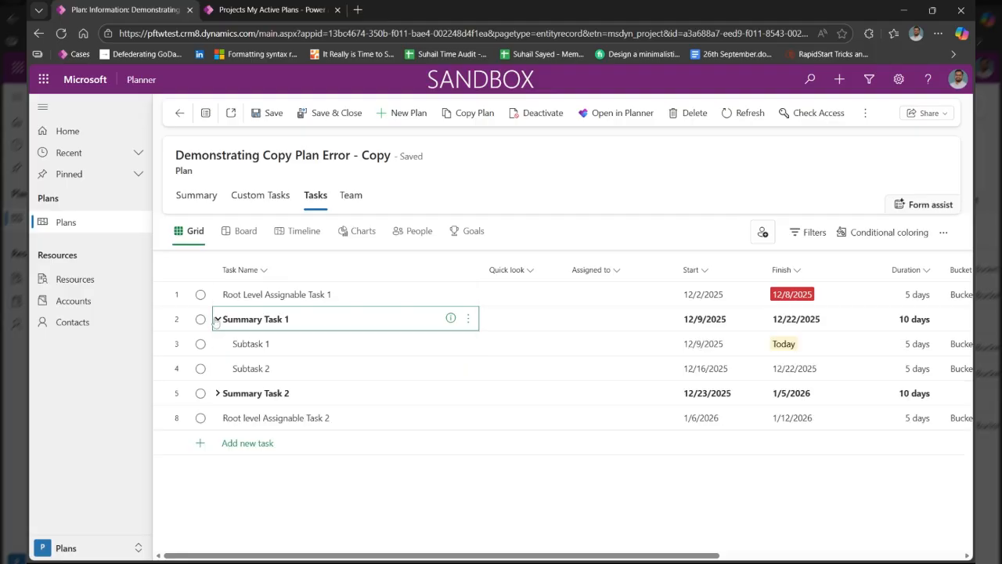
{"action": "left_click", "coordinate": [218, 393]}
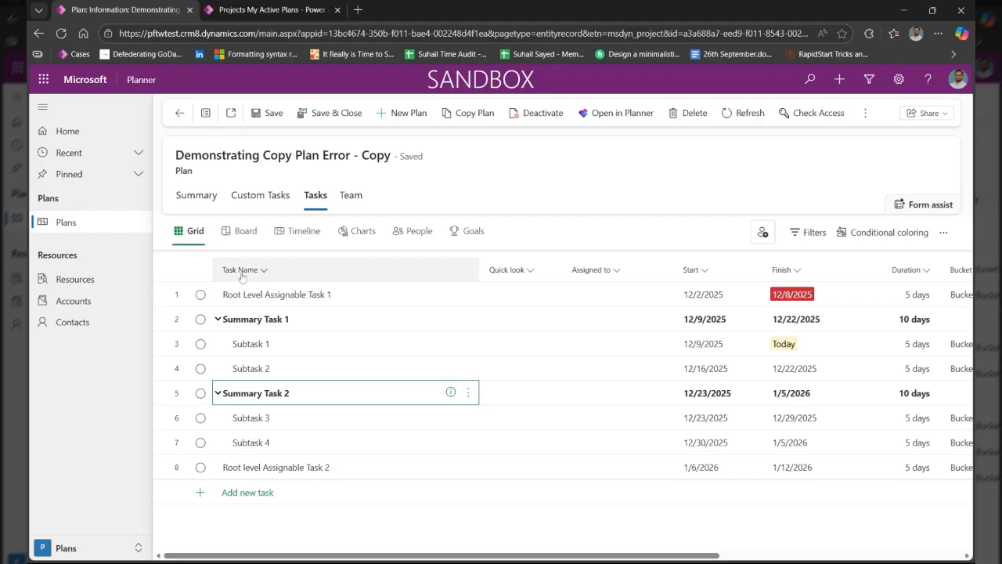
Widen the Name column in the My Active Plans list and open the original Demonstrating Copy Plan Error plan
{"action": "left_click", "coordinate": [65, 222]}
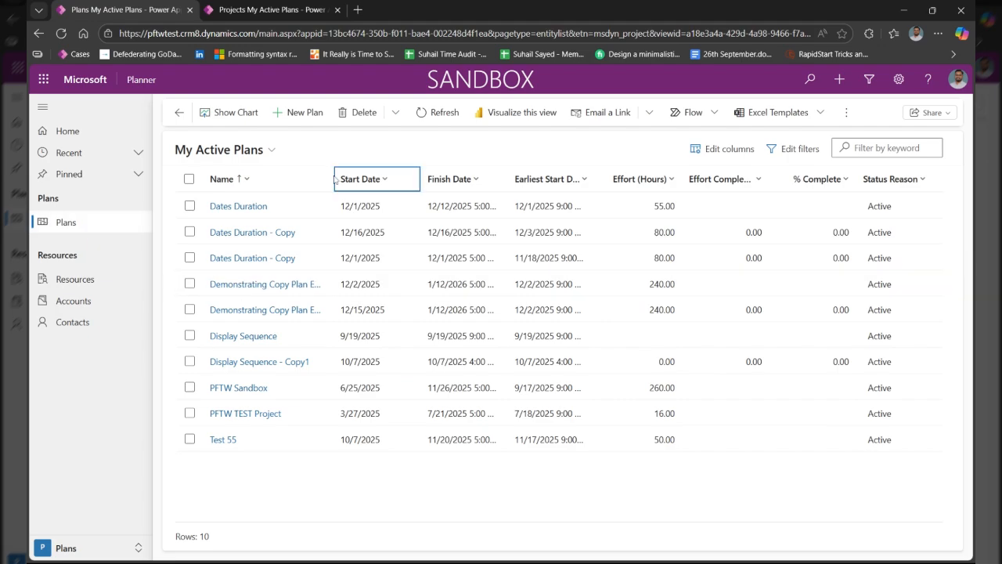
{"action": "left_click_drag", "start_coordinate": [330, 178], "coordinate": [387, 179]}
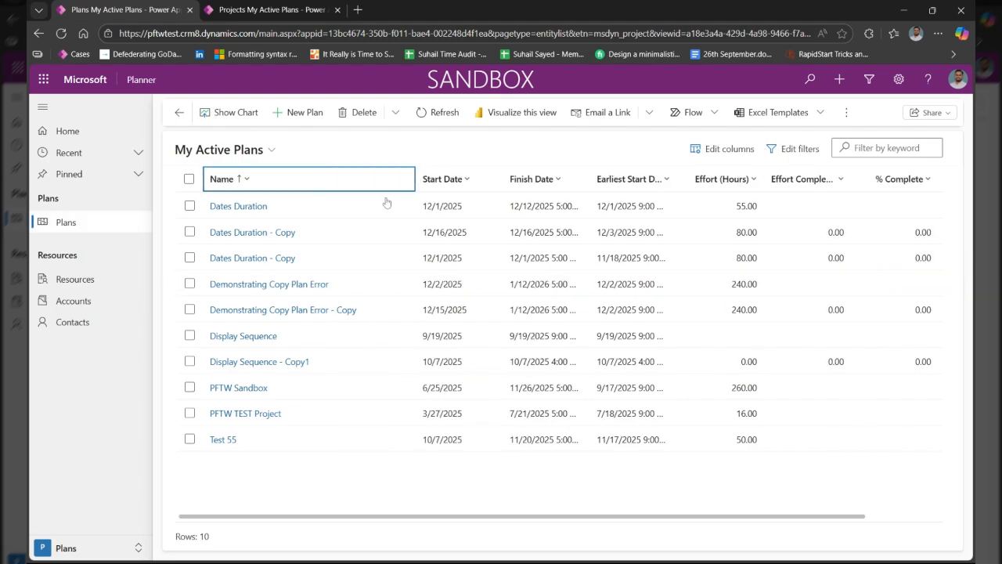
{"action": "left_click", "coordinate": [303, 286]}
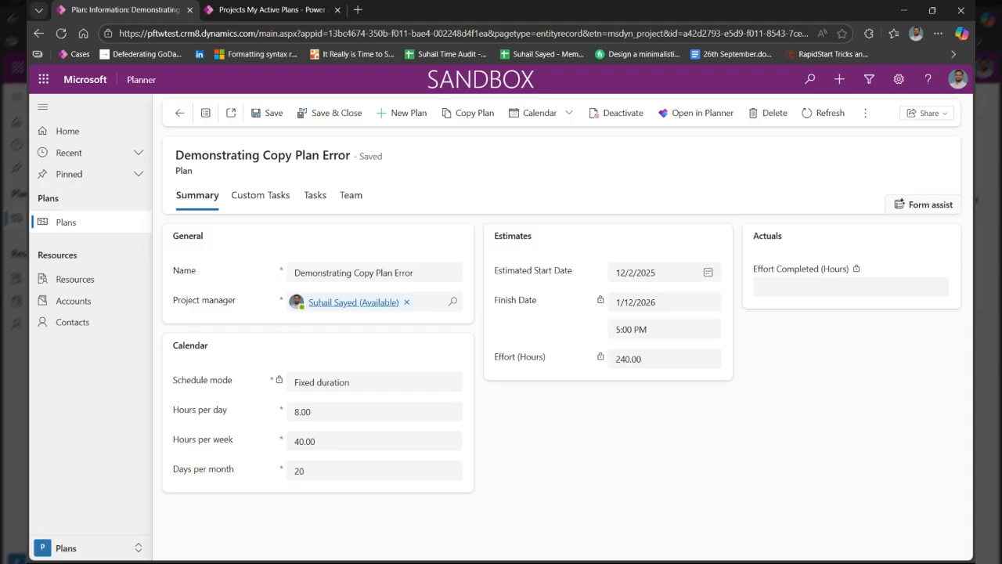
Set the original plan's estimated start date to 12/15/2025 and save the plan
{"action": "left_click", "coordinate": [709, 274]}
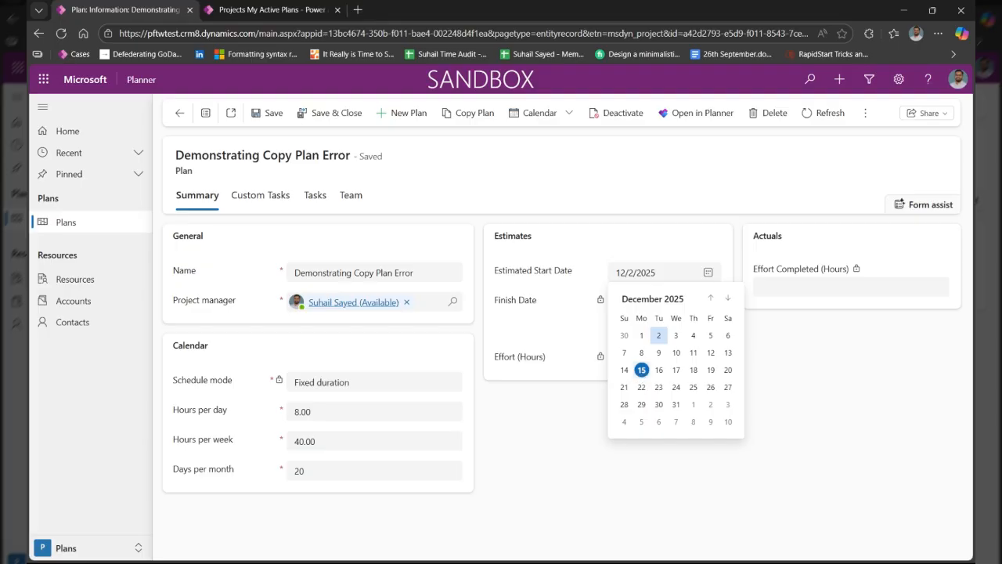
{"action": "left_click", "coordinate": [641, 369]}
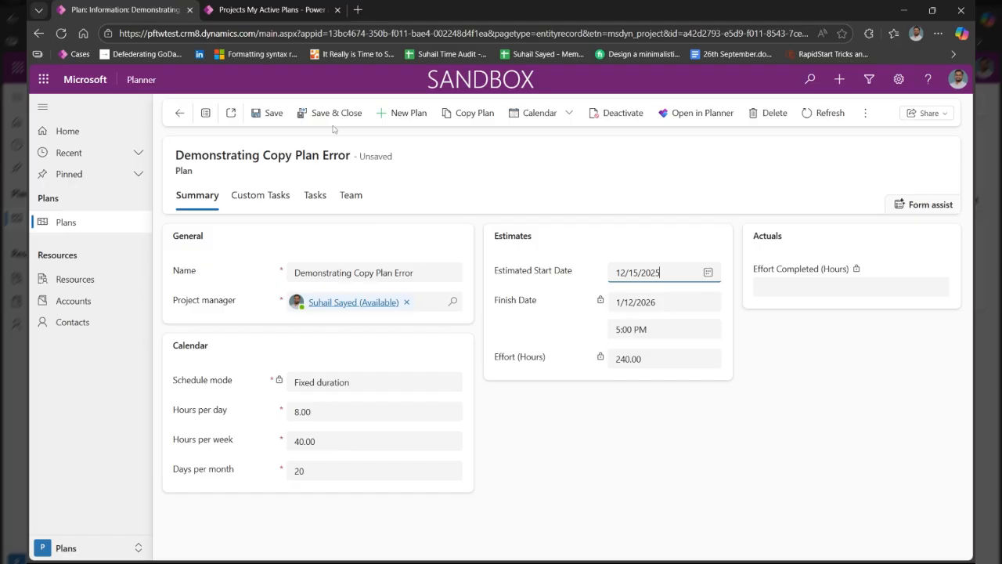
{"action": "left_click", "coordinate": [275, 114]}
Copy the plan with its 12/15/2025 start date and review the task dates in the new copy
{"action": "left_click", "coordinate": [313, 198]}
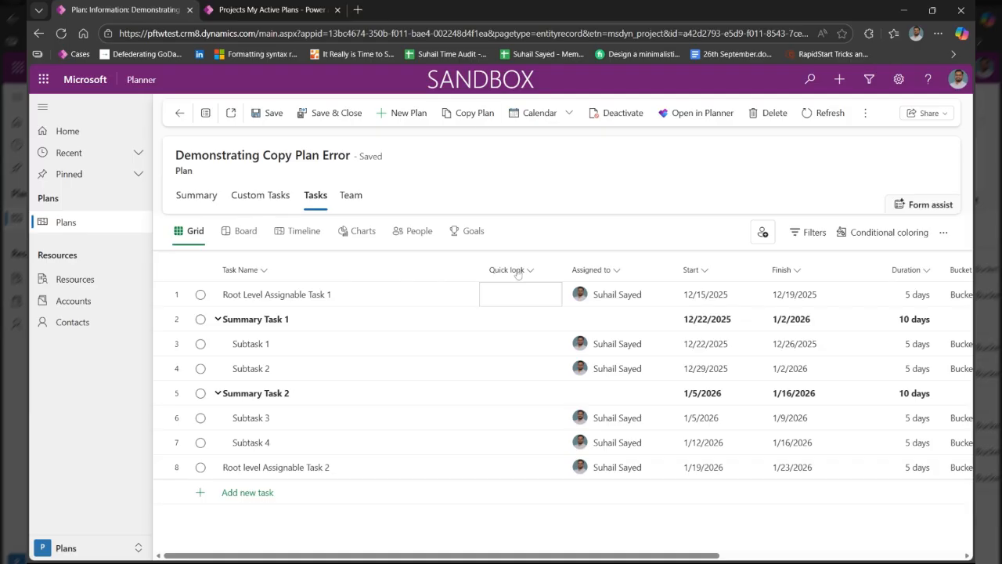
{"action": "left_click", "coordinate": [474, 116]}
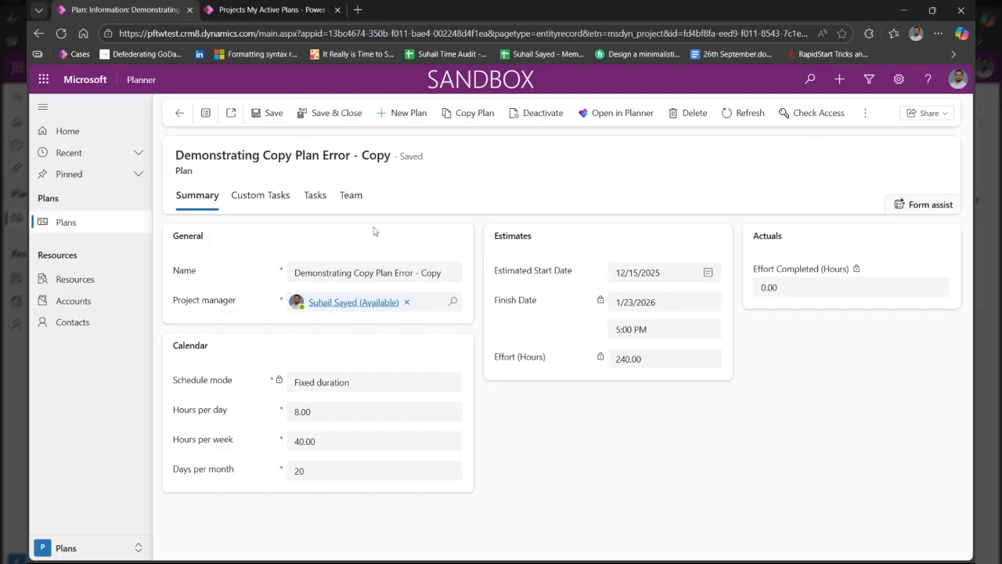
{"action": "left_click", "coordinate": [316, 196]}
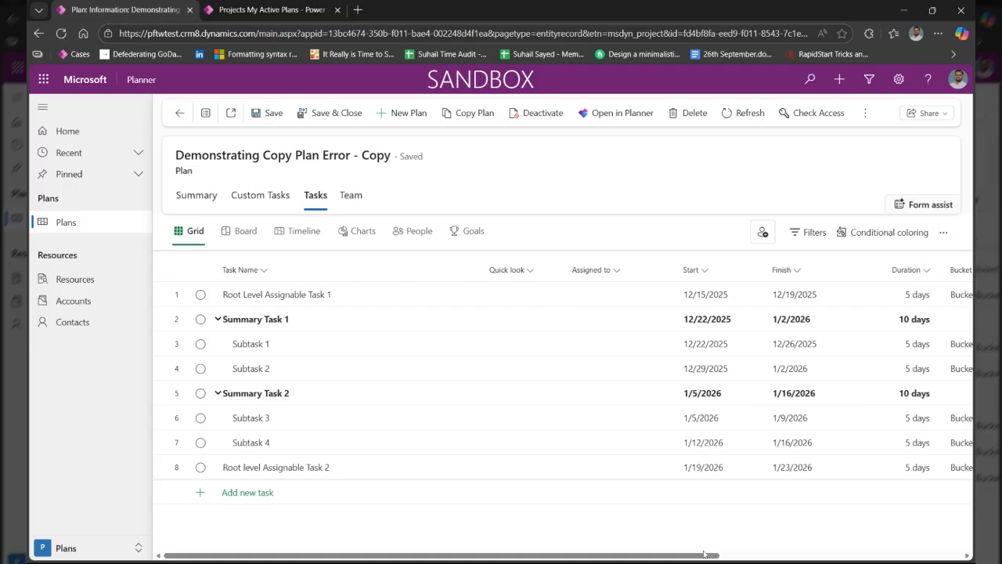
{"action": "left_click_drag", "start_coordinate": [690, 558], "coordinate": [632, 540]}
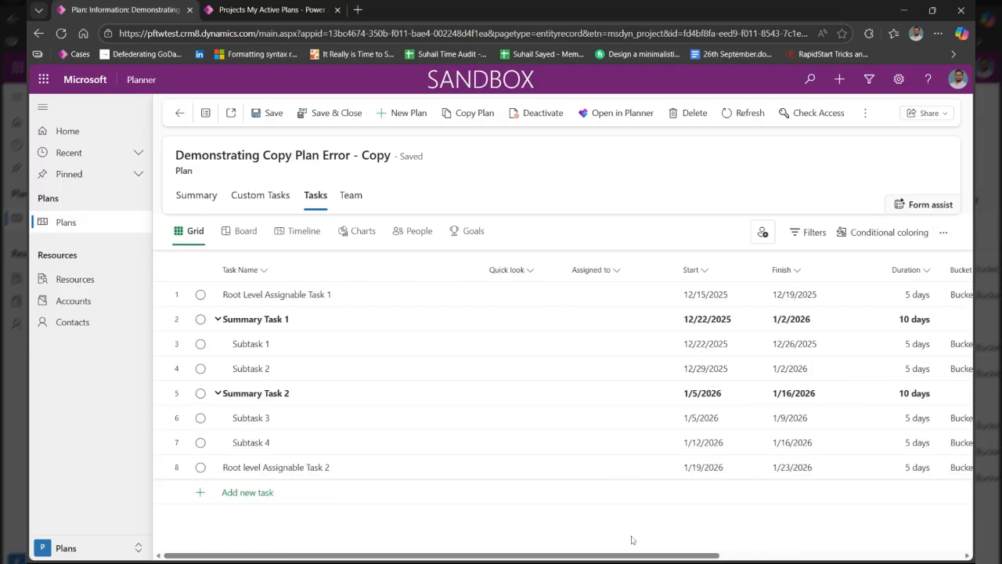
Set the new copy's estimated start date to 12/29/2025 and save the plan
{"action": "left_click", "coordinate": [195, 205]}
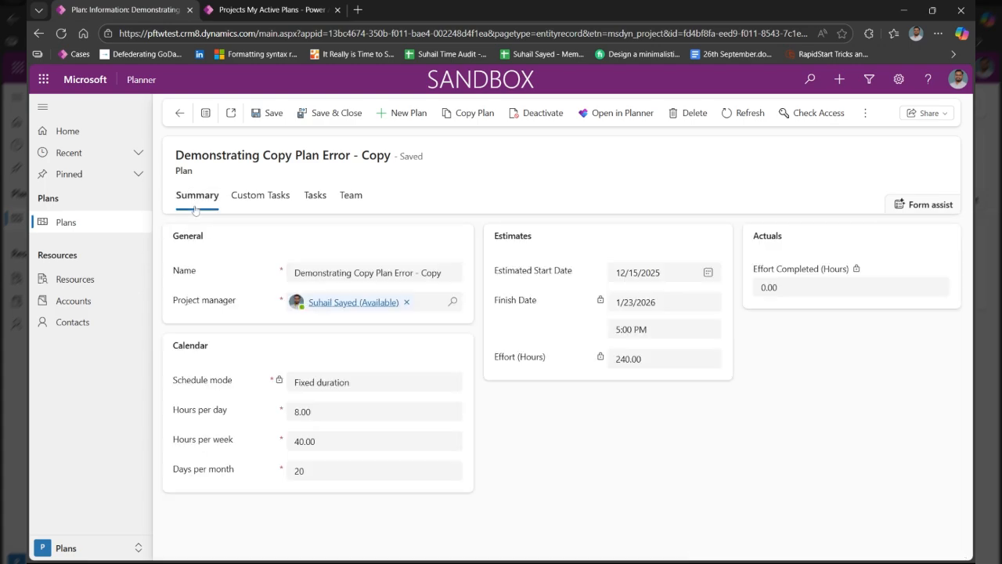
{"action": "left_click", "coordinate": [708, 274]}
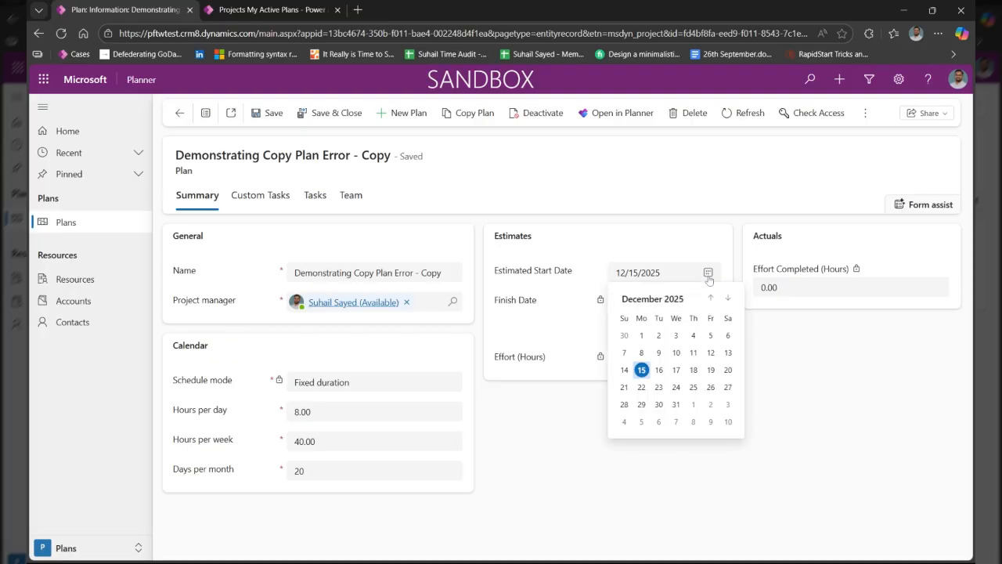
{"action": "left_click", "coordinate": [642, 404]}
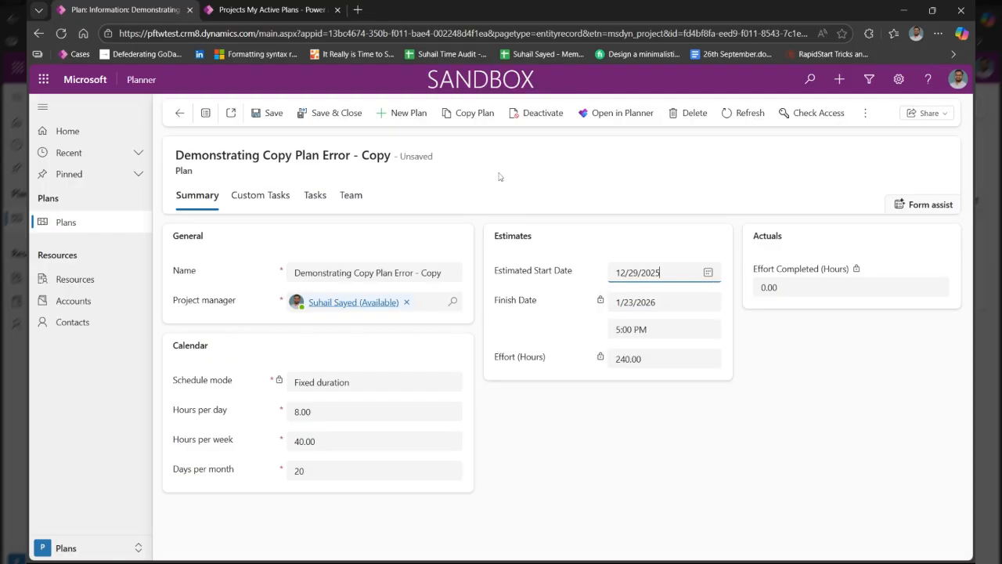
{"action": "left_click", "coordinate": [259, 116]}
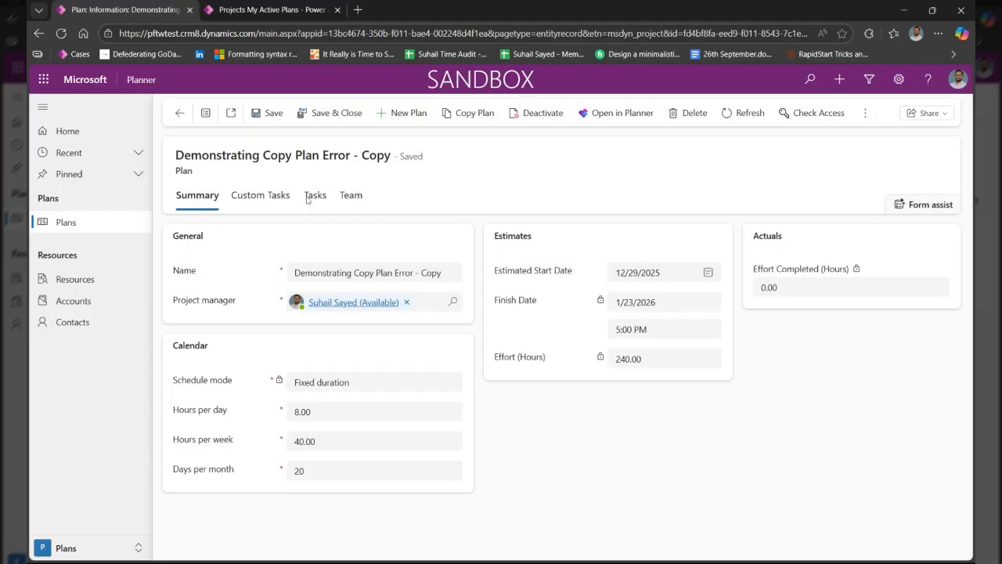
Compare the copied plan's task dates with the start and finish dates in its summary
{"action": "left_click", "coordinate": [313, 198]}
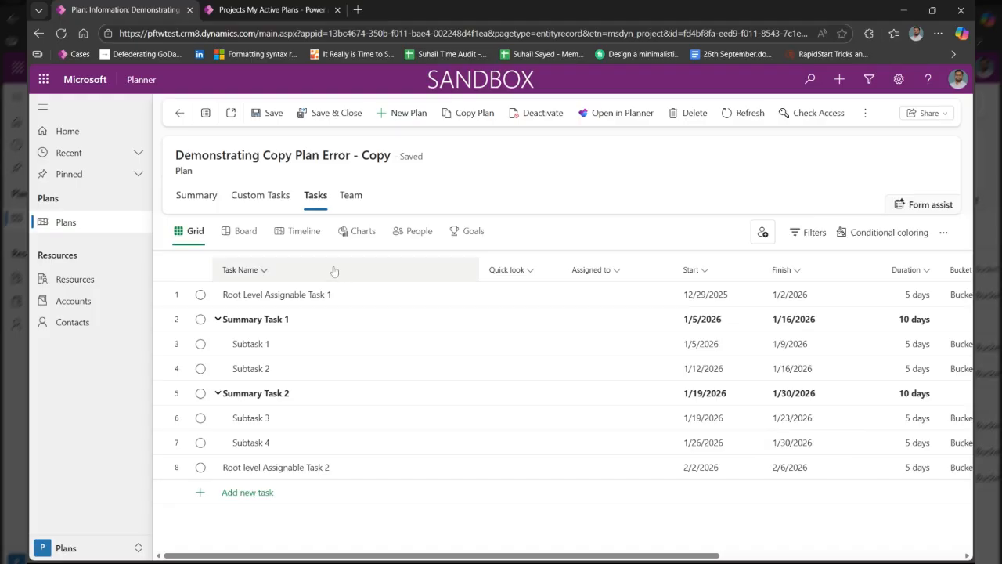
{"action": "left_click", "coordinate": [189, 200]}
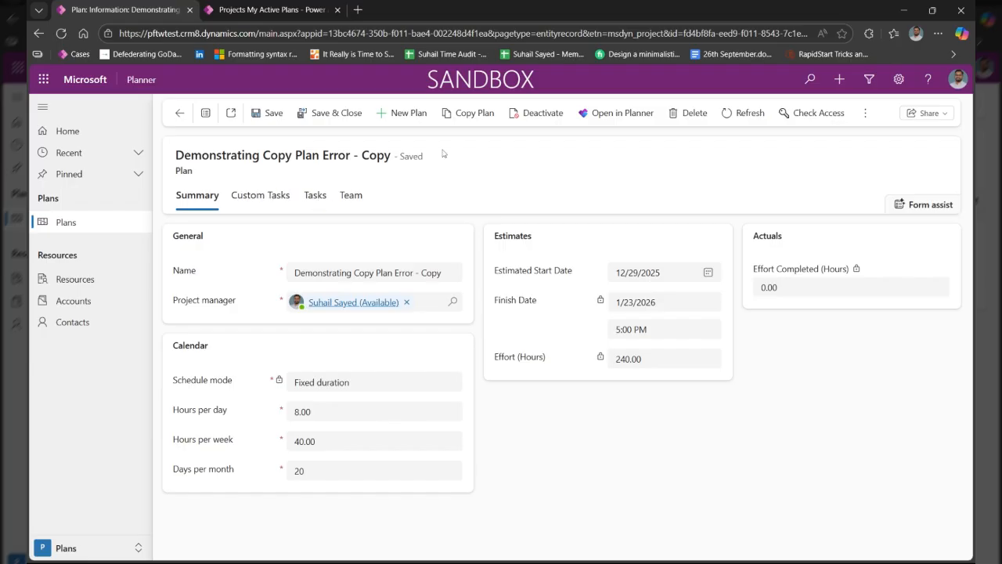
{"action": "left_click", "coordinate": [316, 196]}
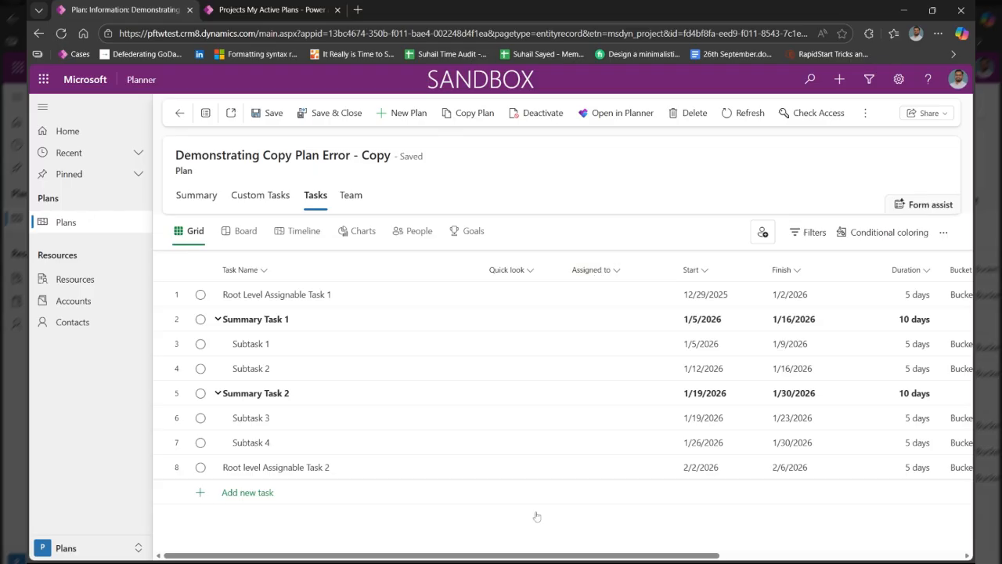
Add the Effort column to the copied plan's task grid and review the tasks' effort values
{"action": "left_click_drag", "start_coordinate": [521, 557], "coordinate": [816, 547]}
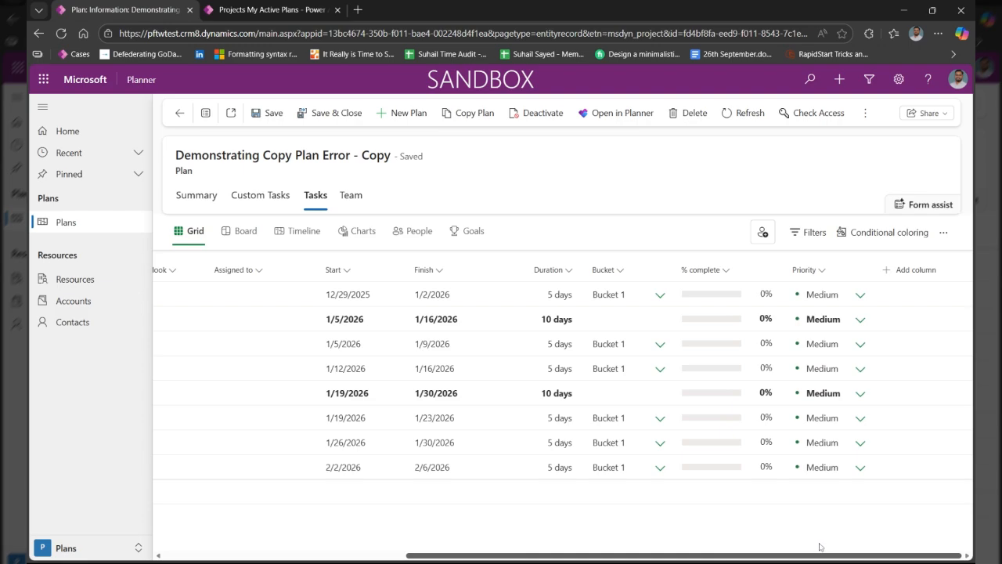
{"action": "left_click", "coordinate": [905, 274]}
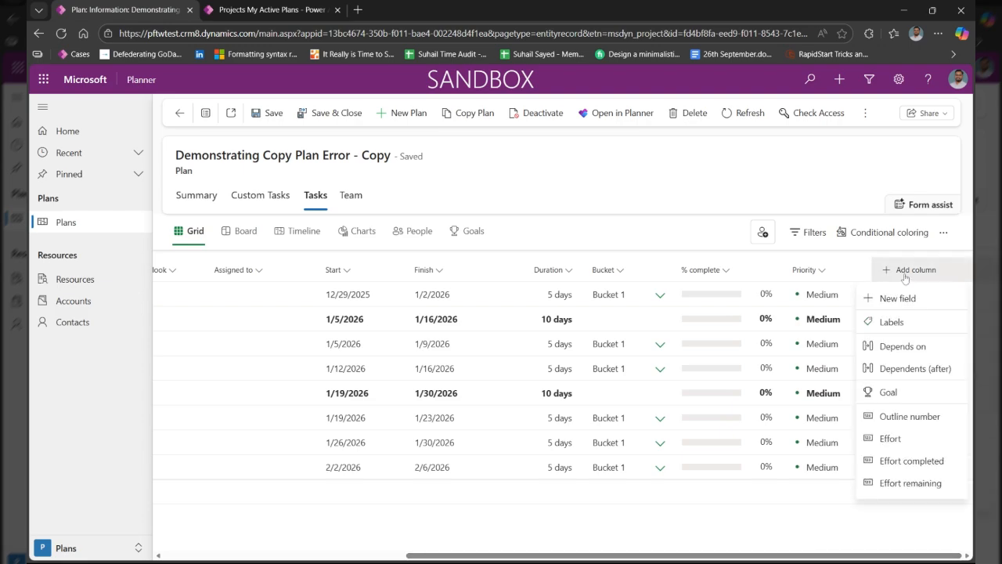
{"action": "left_click", "coordinate": [893, 439]}
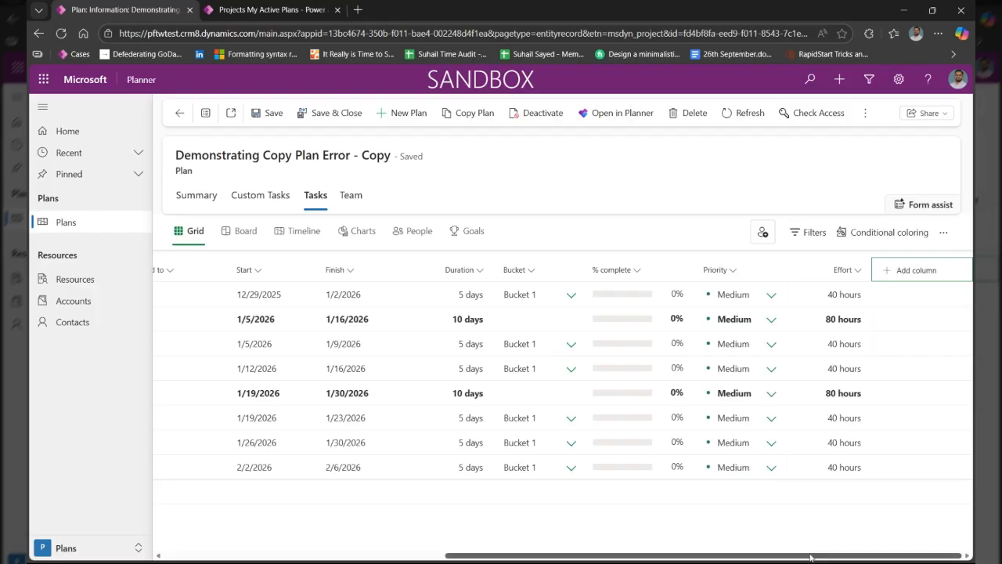
{"action": "left_click_drag", "start_coordinate": [811, 556], "coordinate": [554, 555]}
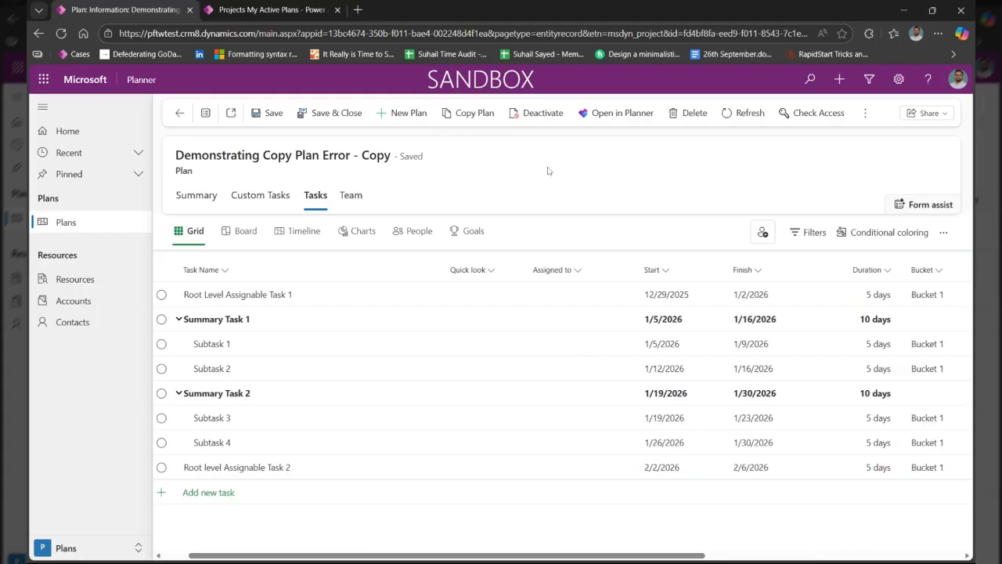